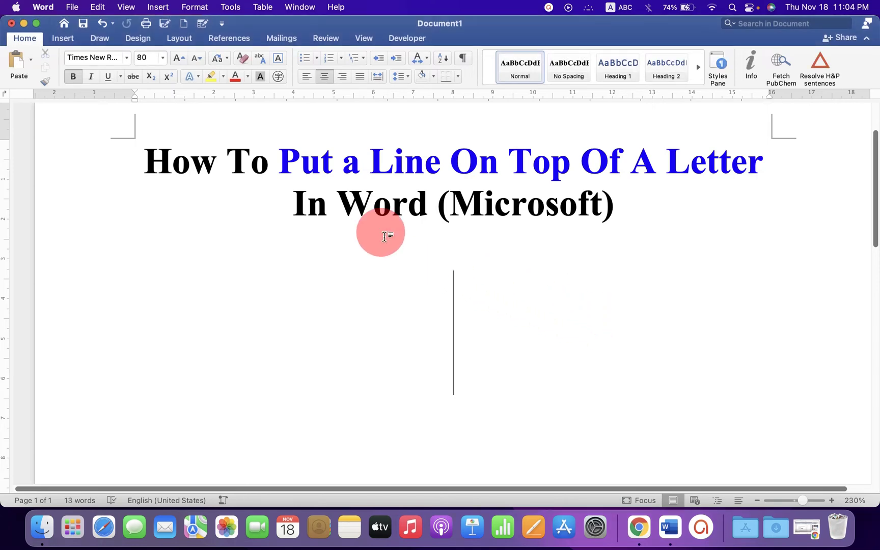
# Insert a blank new equation placeholder directly below the document title
pyautogui.click(72, 39)
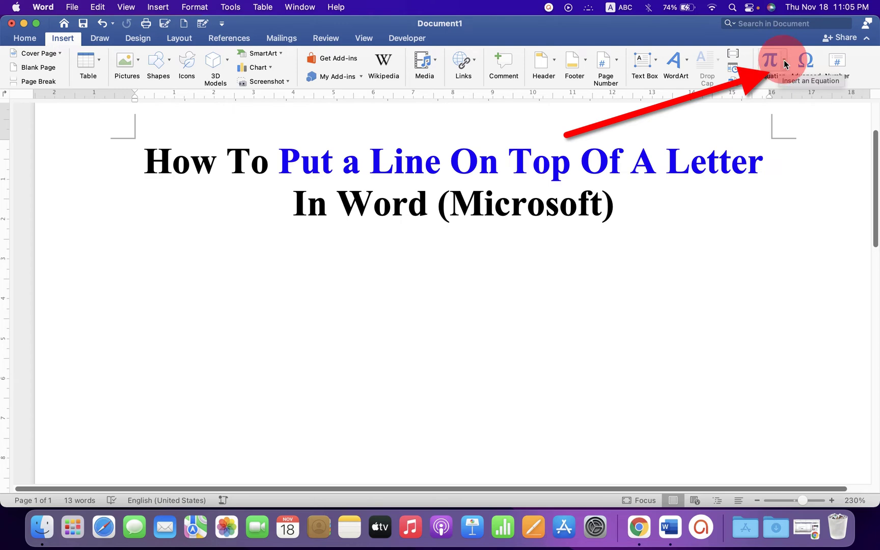
pyautogui.click(784, 64)
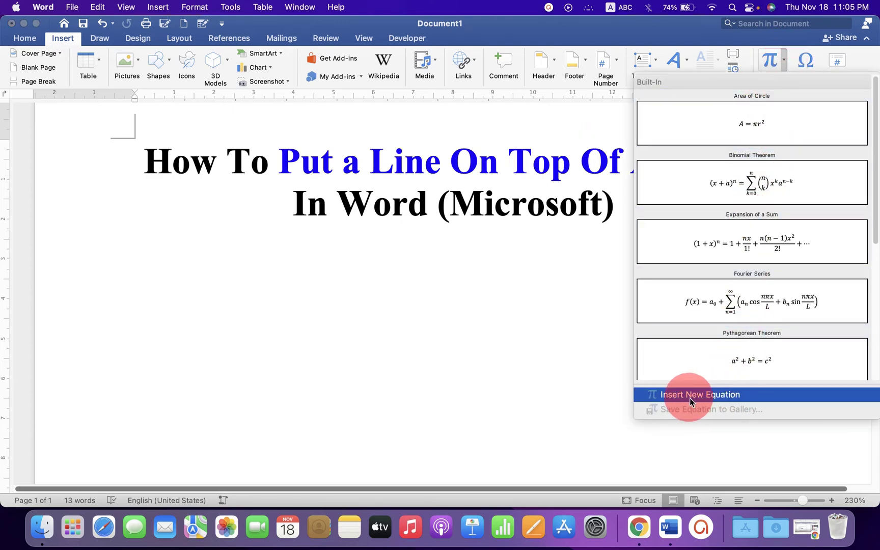
pyautogui.click(730, 397)
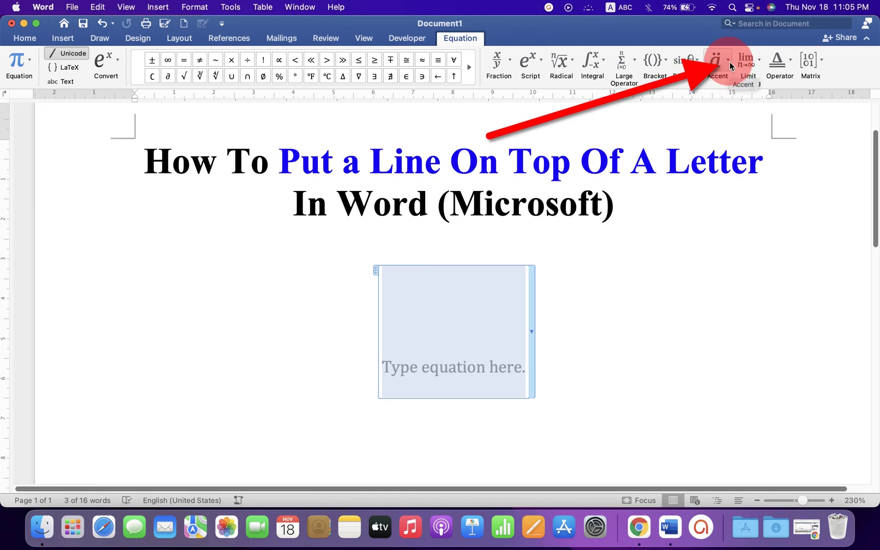
# Add a Bar accent template to the equation and select its empty slot for the X
pyautogui.click(729, 62)
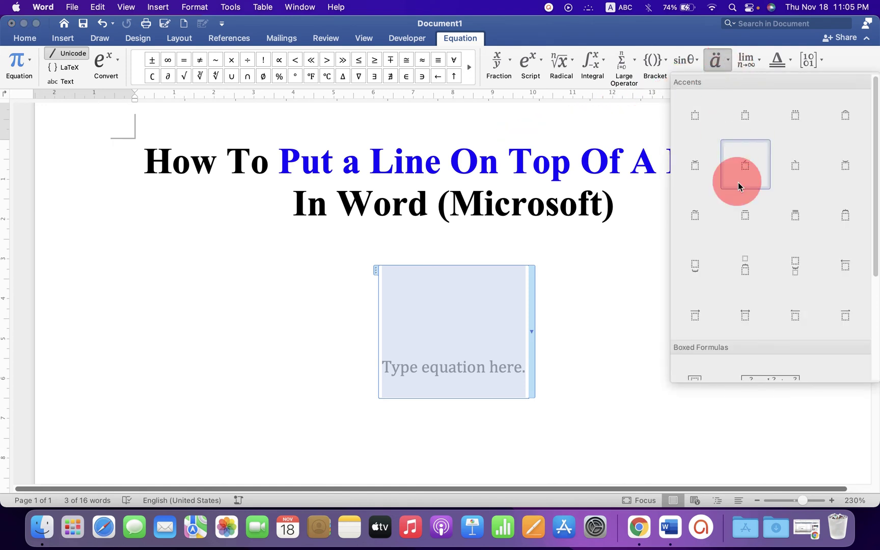
pyautogui.click(755, 223)
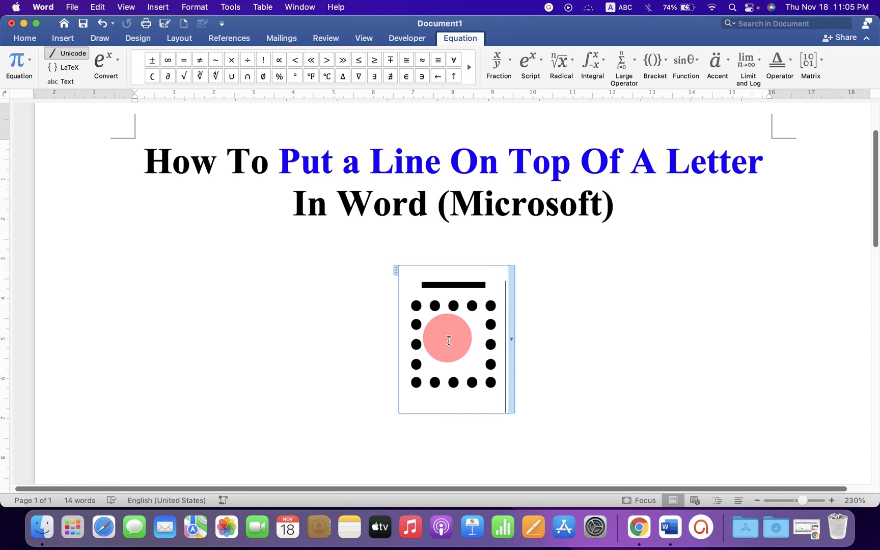
pyautogui.click(448, 341)
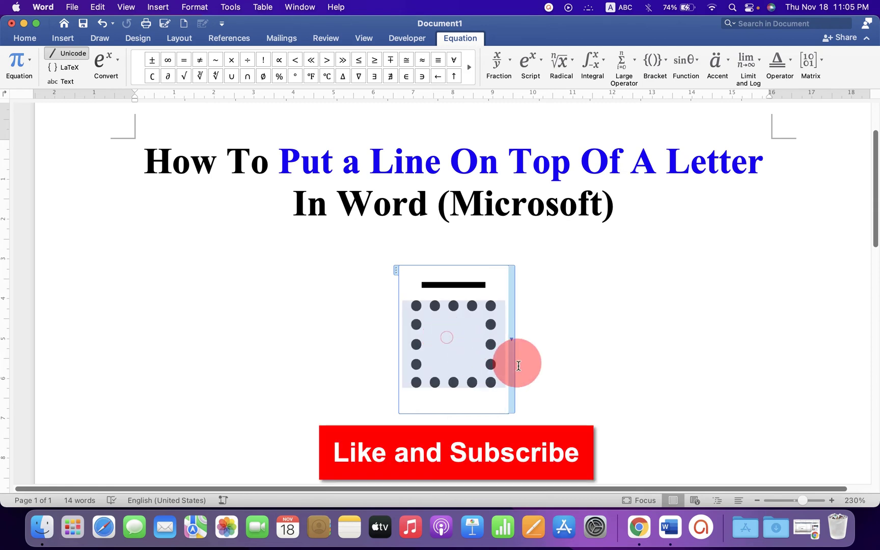
pyautogui.write('X')
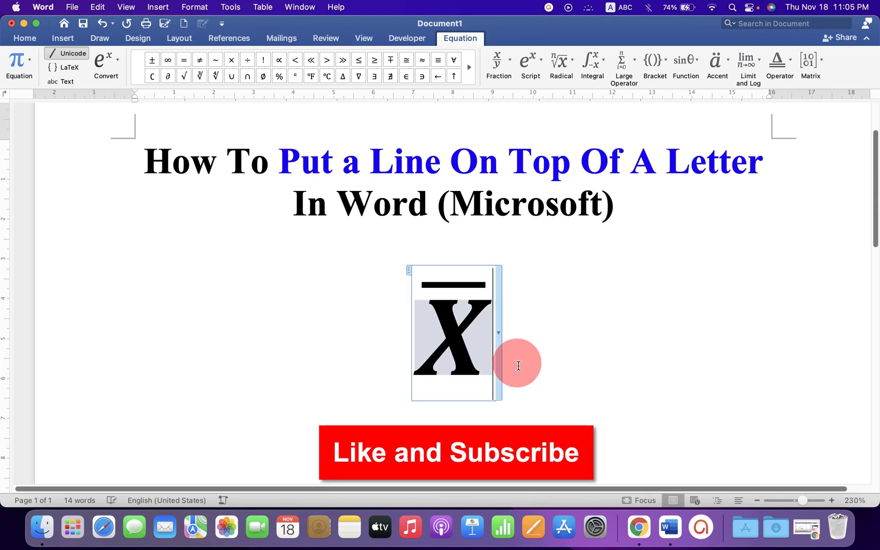
# Turn off italic on the capital X so it stands upright under the bar
pyautogui.doubleClick(444, 349)
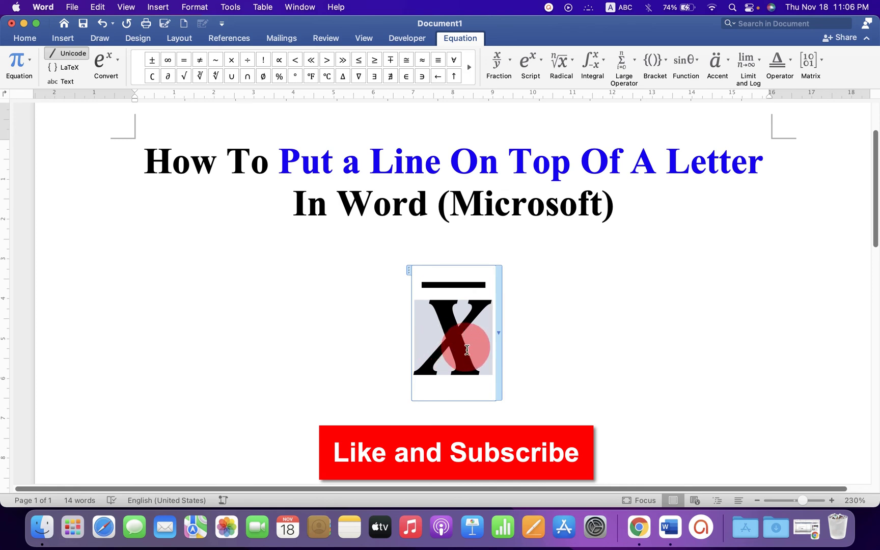
pyautogui.doubleClick(465, 350)
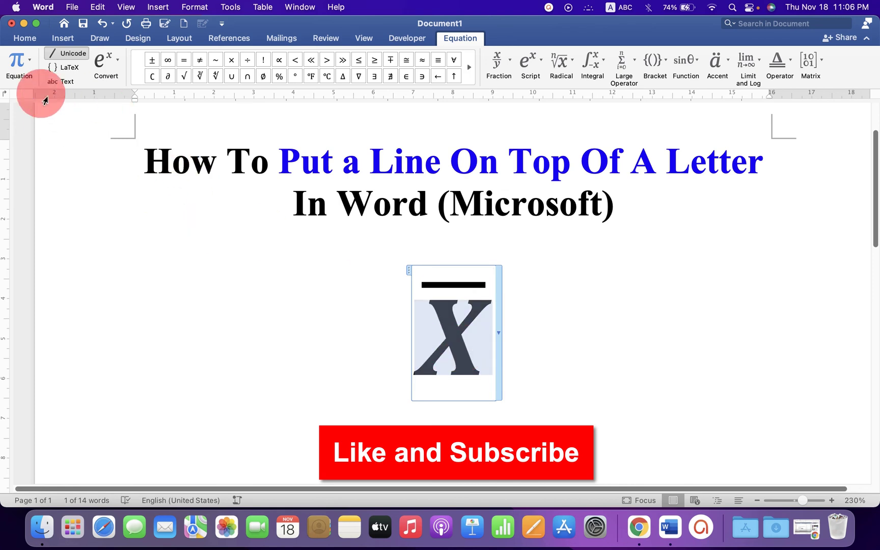
pyautogui.click(24, 38)
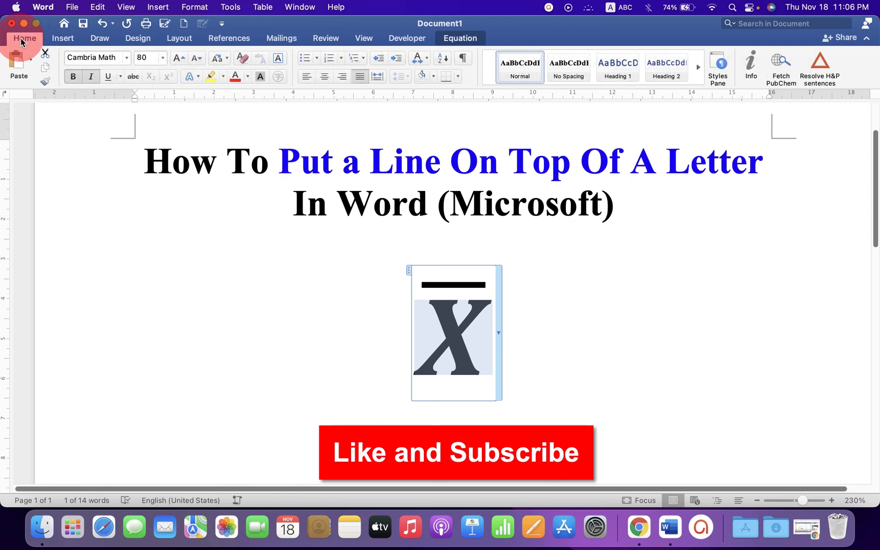
pyautogui.click(90, 76)
pyautogui.click(681, 397)
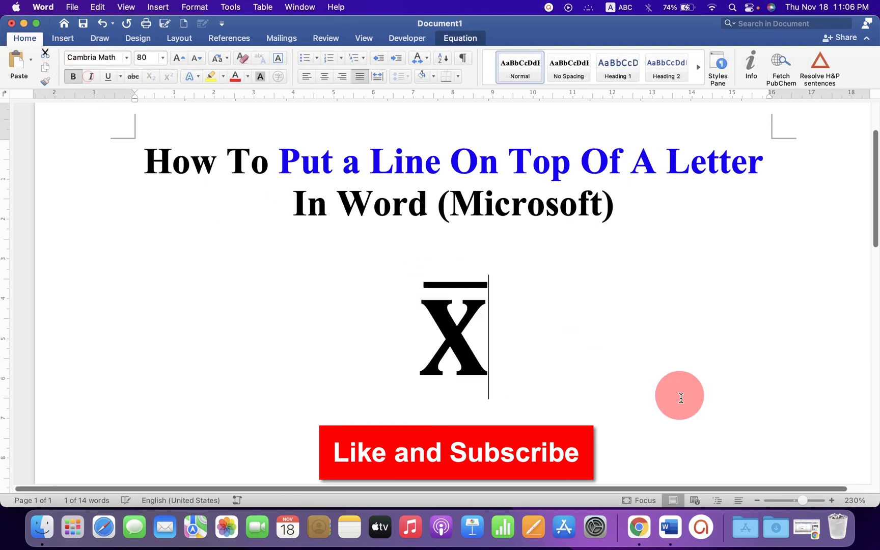